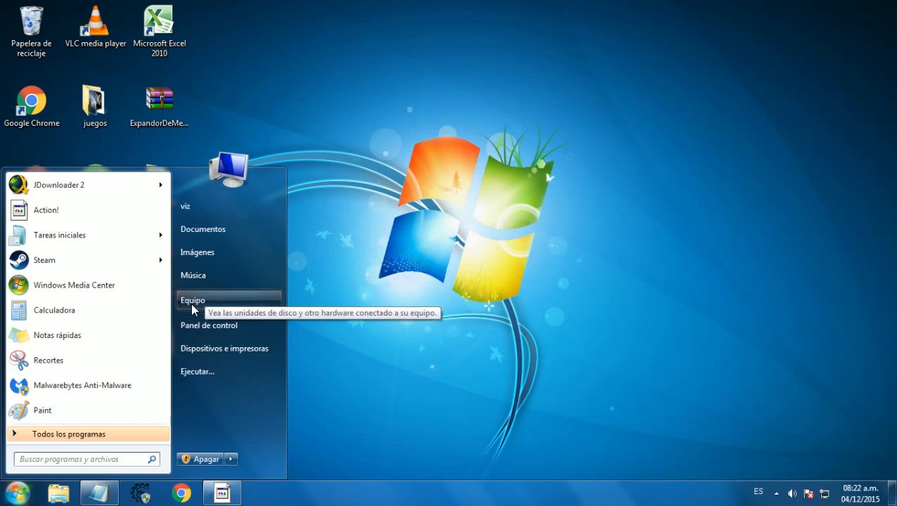
Step: Open the Disco local (C:) drive from the computer's drive overview
left_click(188, 304)
double_click(176, 106)
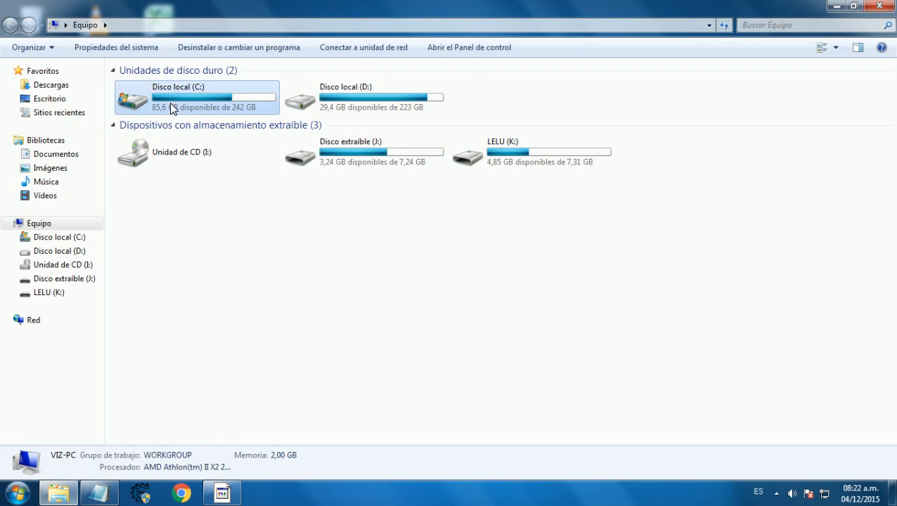
Step: Switch to Notepad, add the line "Buscamos DirectX" to the open note, and minimize it
left_click(98, 493)
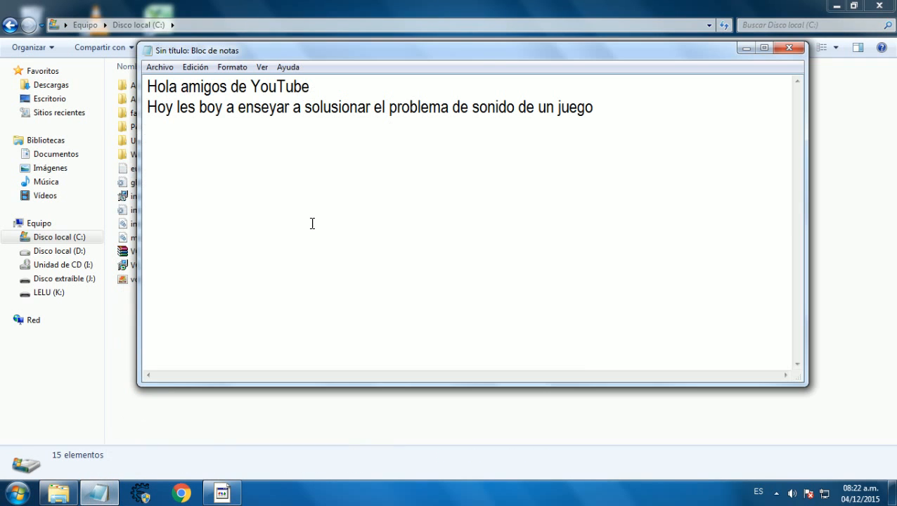
type("Buscamos")
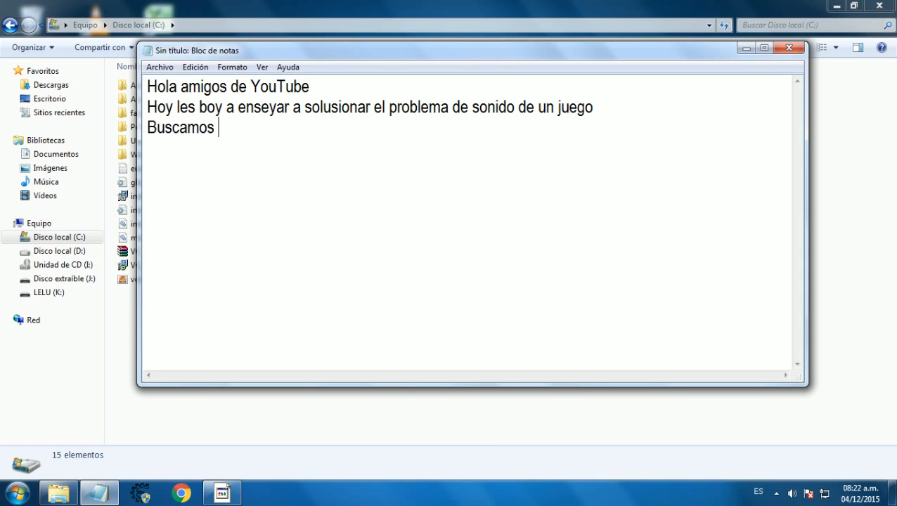
type(" DirectX")
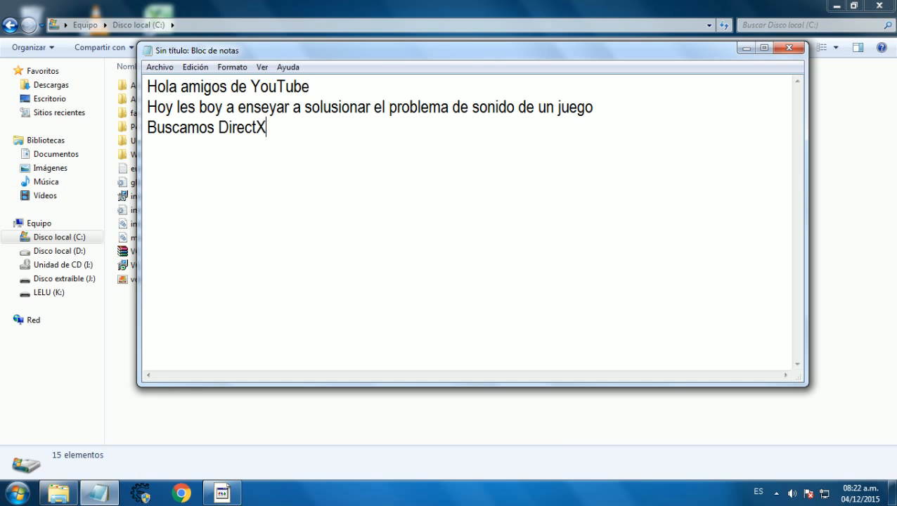
left_click(746, 47)
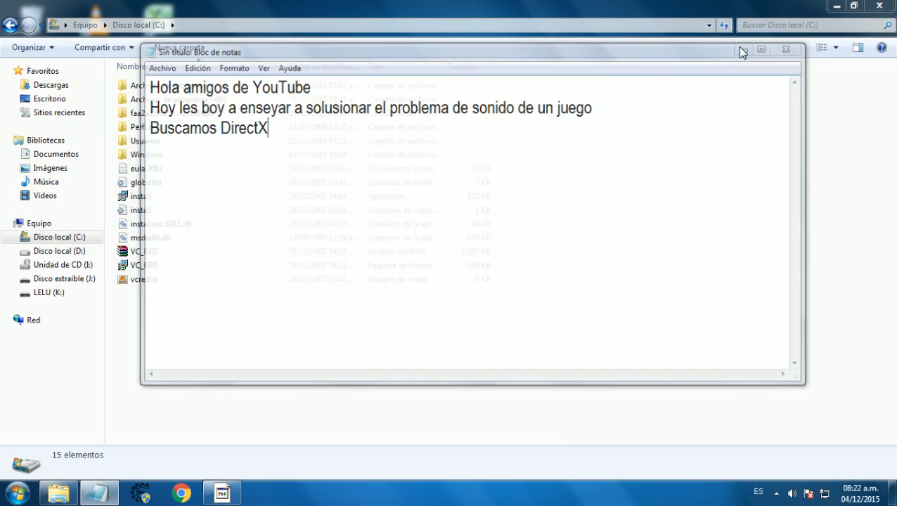
Step: Search the C: drive for "DirectX"
left_click(803, 26)
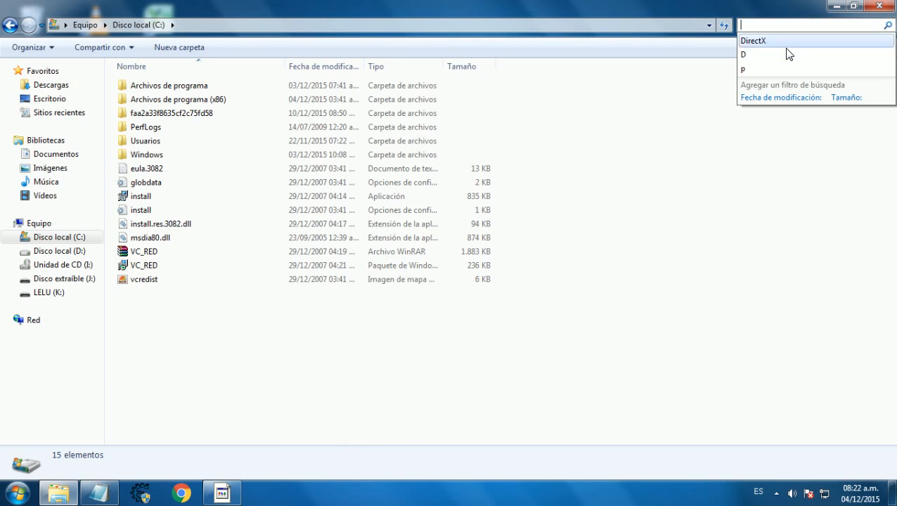
left_click(778, 42)
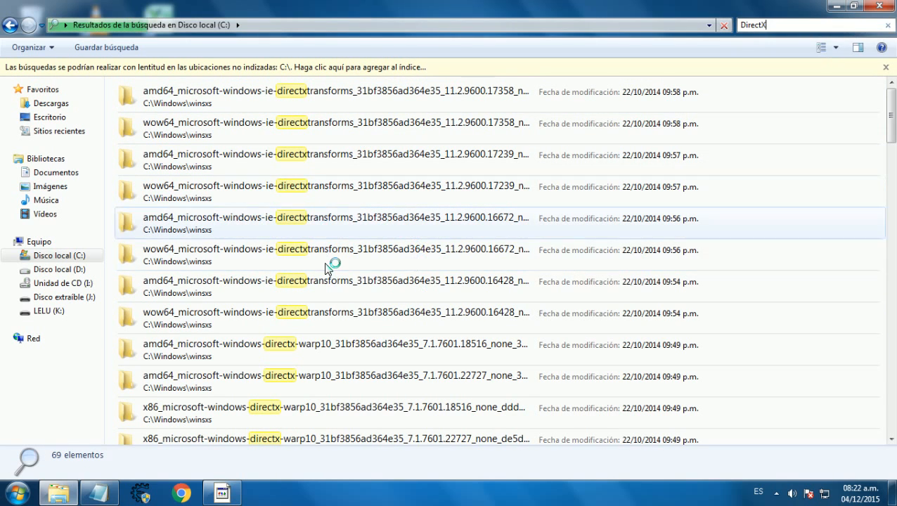
Step: Switch to Notepad, add the line "esperamos" under the DirectX line, and minimize the note
left_click(98, 493)
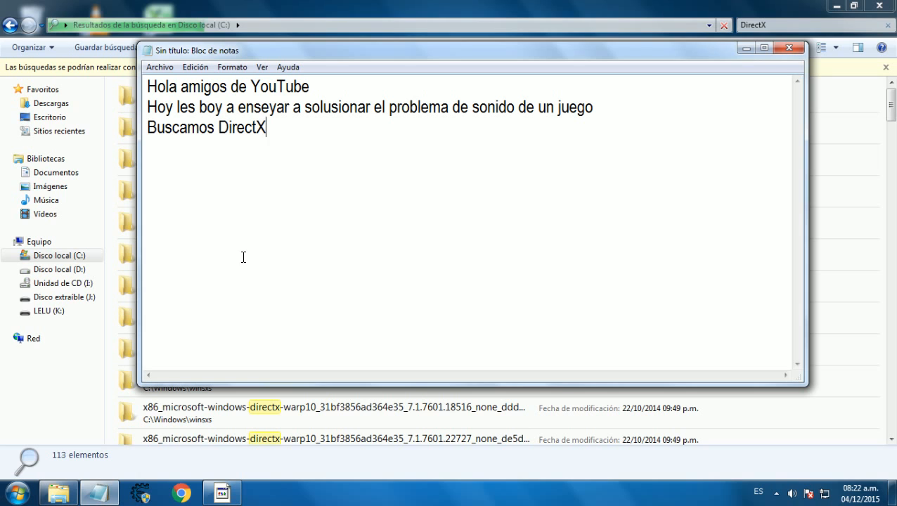
key("Return")
type("esperamos")
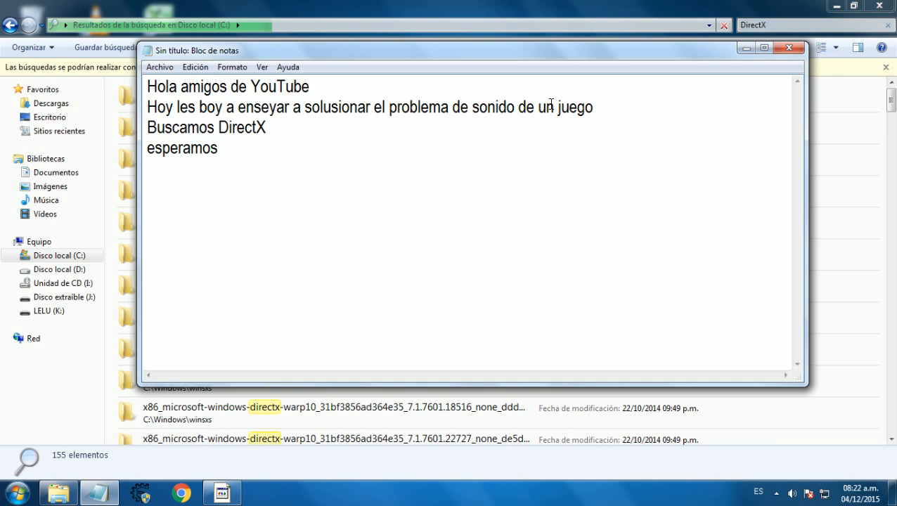
left_click(744, 48)
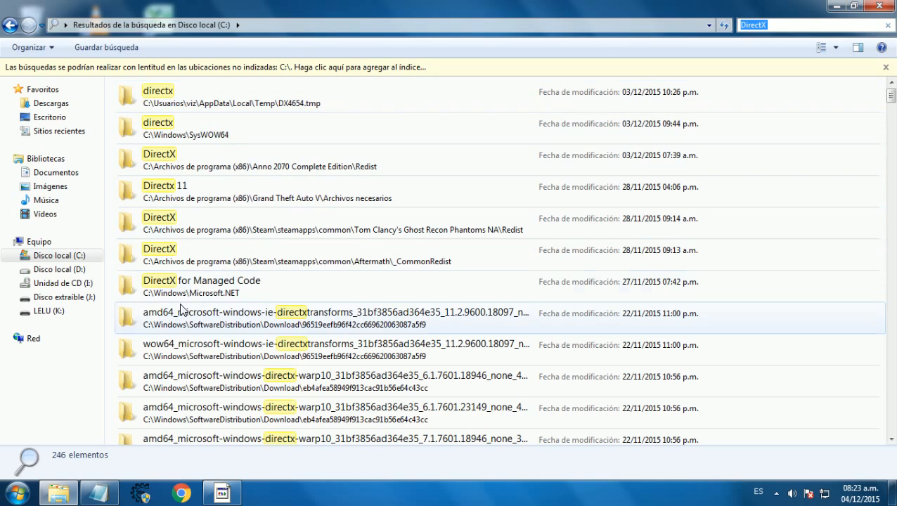
Step: Switch to Notepad, add the line "Y buscamos la carpeta con el nombre de nuestro juego", and minimize the note
left_click_drag(109, 296, 109, 327)
left_click(103, 499)
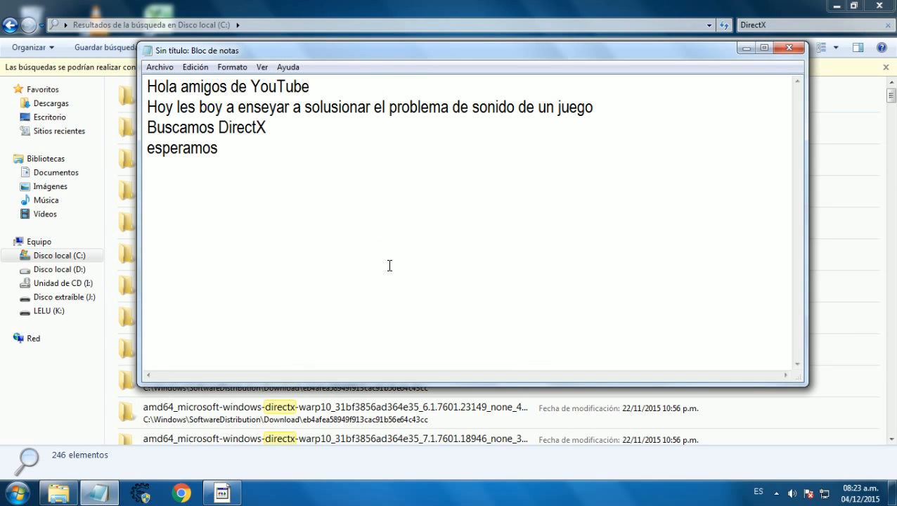
type("Y buscamos la carpeta con el nombre de nuestro jue")
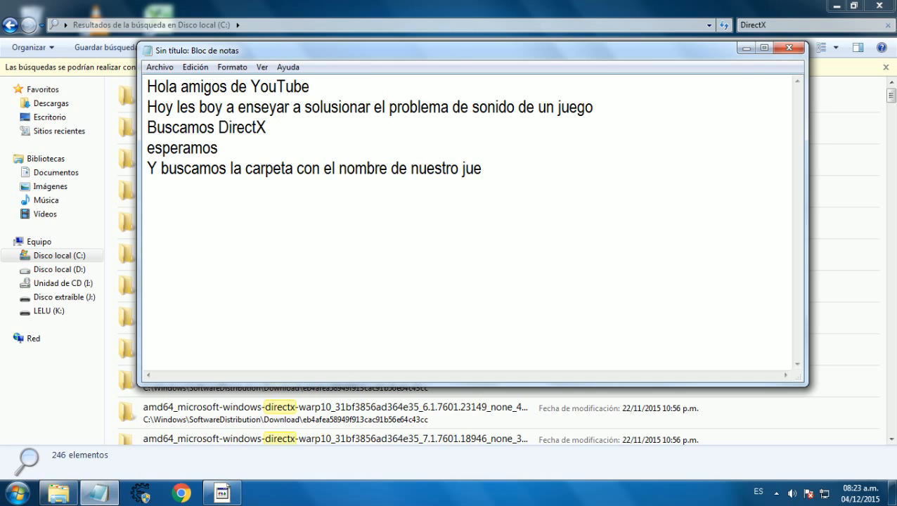
type("go")
left_click(746, 48)
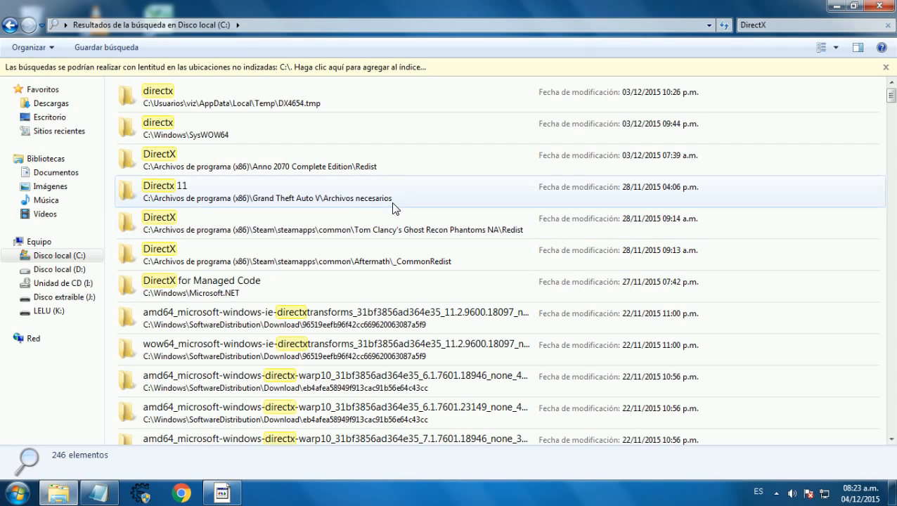
Step: Open the Directx 11 folder belonging to Grand Theft Auto V and run its DXSETUP application
left_click(289, 203)
double_click(288, 203)
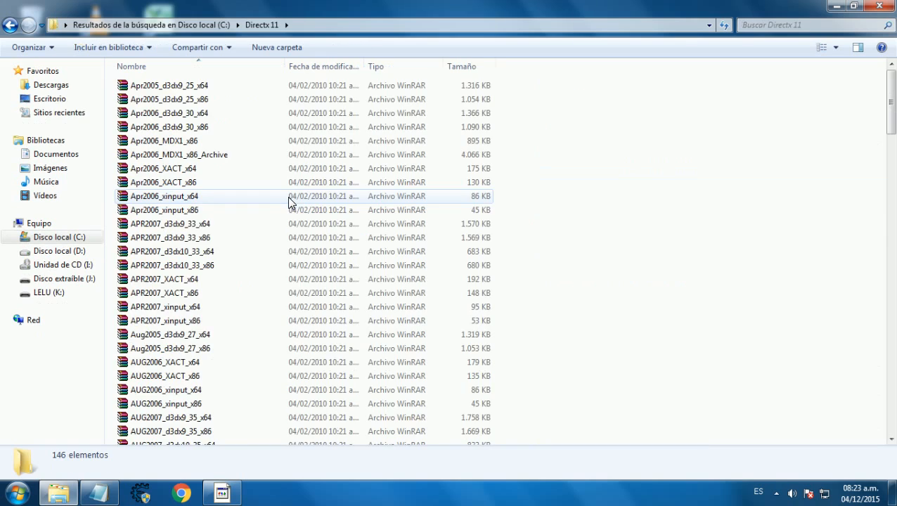
scroll(381, 178, "down", 12)
scroll(331, 211, "down", 6)
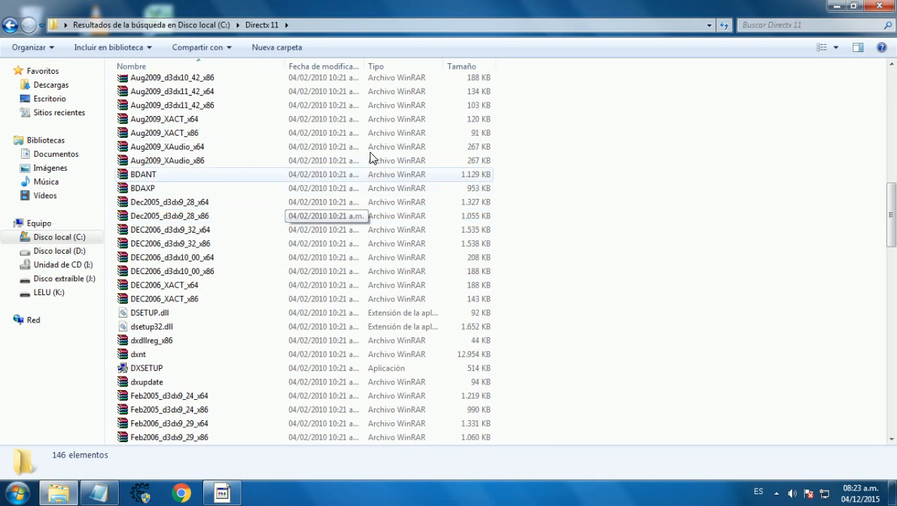
left_click(184, 230)
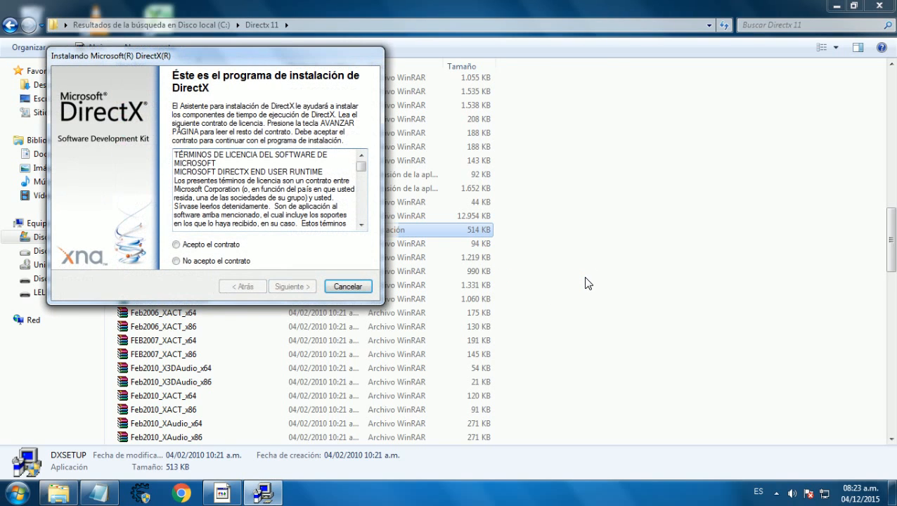
Step: Accept the DirectX licence agreement, start installing the components, and move the installer window clear of the desktop icons
left_click(225, 246)
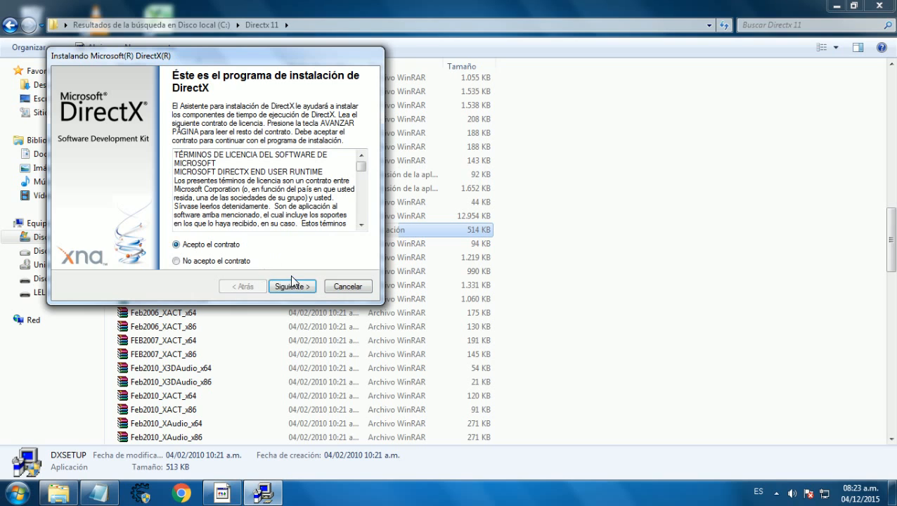
left_click(293, 286)
left_click(291, 286)
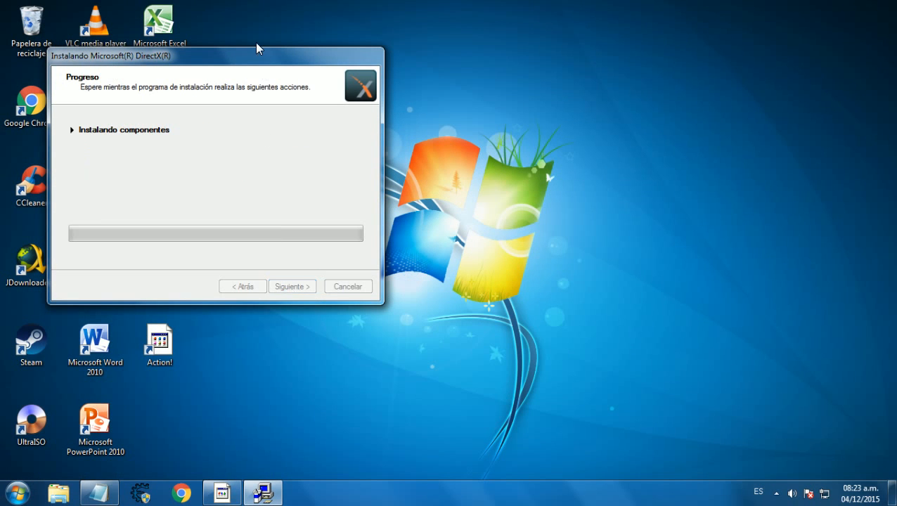
left_click_drag(261, 61, 524, 95)
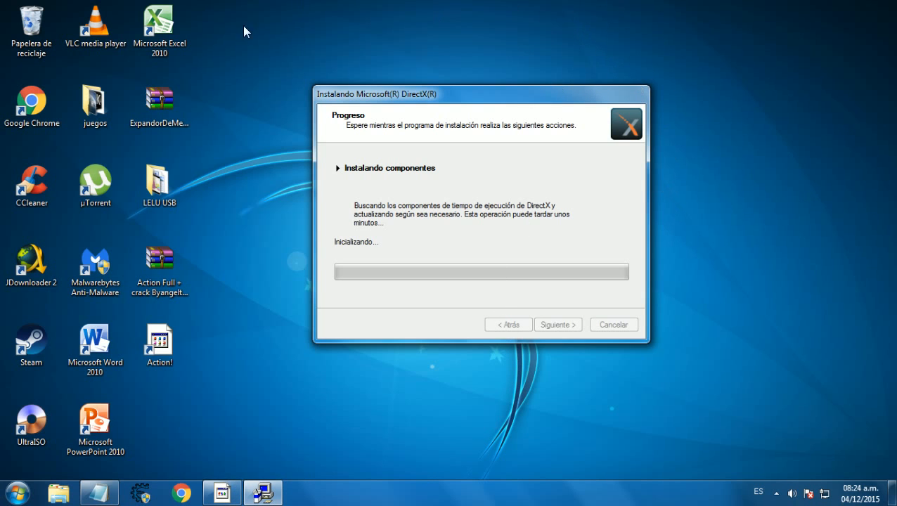
left_click_drag(529, 95, 588, 102)
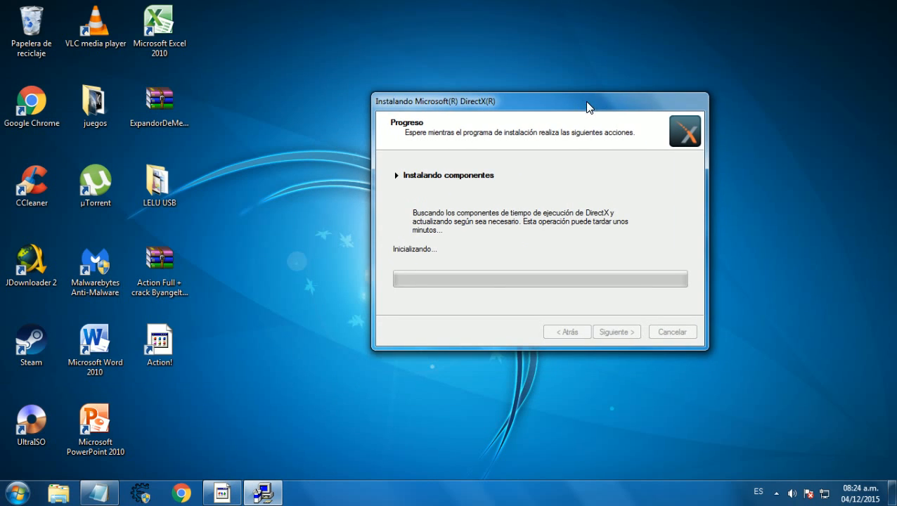
Step: Switch to Notepad, add the line "esperamos XD" at the end of the note, and minimize it
left_click(99, 492)
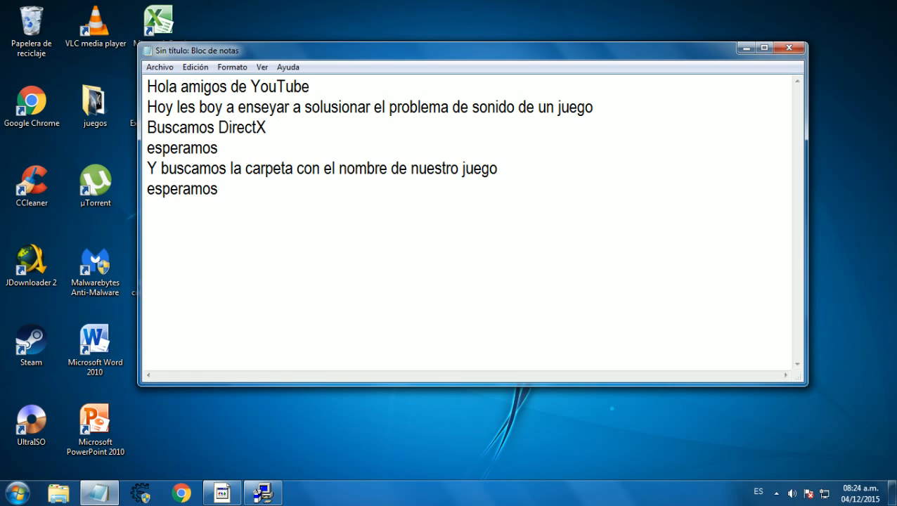
type("XD")
left_click(747, 46)
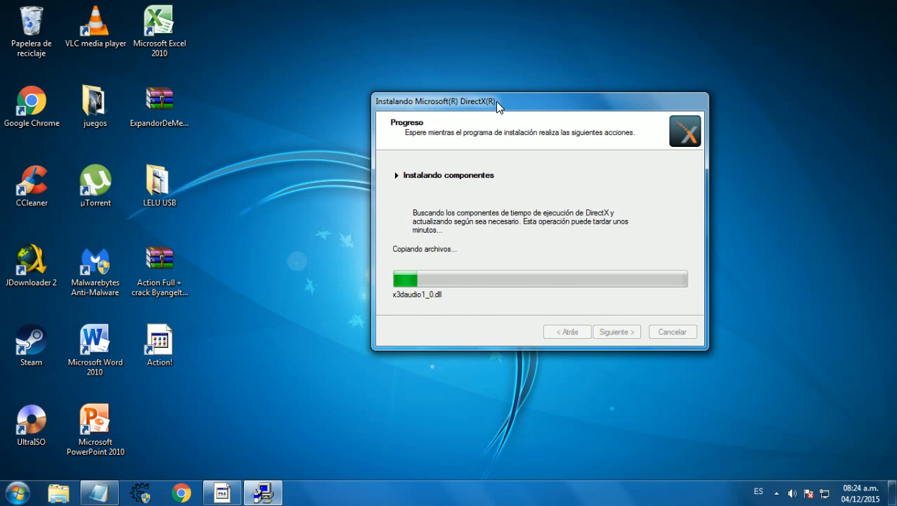
Step: Reposition the DirectX installer window during the installation and finish the wizard once the components are installed
mouse_move(497, 106)
left_mouse_down()
mouse_move(589, 39)
mouse_move(470, 96)
mouse_move(441, 67)
mouse_move(346, 112)
mouse_move(419, 97)
mouse_move(448, 126)
mouse_move(227, 71)
mouse_move(896, 194)
mouse_move(63, 500)
mouse_move(896, 12)
mouse_move(54, 419)
mouse_move(396, 281)
mouse_move(541, 108)
mouse_move(481, 104)
mouse_move(896, 113)
mouse_move(407, 268)
mouse_move(340, 91)
mouse_move(602, 17)
mouse_move(796, 94)
mouse_move(747, 191)
mouse_move(692, 189)
mouse_move(625, 163)
mouse_move(455, 144)
mouse_move(587, 84)
mouse_move(556, 88)
mouse_move(589, 95)
mouse_move(627, 80)
mouse_move(602, 25)
mouse_move(380, 56)
mouse_move(590, 29)
mouse_move(792, 72)
mouse_move(526, 77)
mouse_move(307, 106)
mouse_move(308, 80)
mouse_move(292, 66)
mouse_move(710, 62)
mouse_move(641, 125)
mouse_move(356, 22)
mouse_move(711, 145)
mouse_move(661, 59)
mouse_move(619, 196)
mouse_move(2, 48)
mouse_move(596, 467)
mouse_move(348, 443)
mouse_move(2, 6)
mouse_move(621, 459)
mouse_move(1, 312)
mouse_move(482, 134)
mouse_move(441, 59)
mouse_move(492, 2)
mouse_move(573, 39)
mouse_move(121, 240)
mouse_move(633, 314)
mouse_move(328, 318)
mouse_move(753, 290)
mouse_move(259, 224)
mouse_move(695, 295)
mouse_move(168, 203)
mouse_move(667, 382)
mouse_move(125, 174)
mouse_move(636, 20)
mouse_move(427, 9)
mouse_move(582, 60)
mouse_move(361, 109)
mouse_move(235, 80)
mouse_move(305, 42)
mouse_move(486, 94)
mouse_move(678, 105)
mouse_move(795, 82)
mouse_move(831, 100)
mouse_move(554, 90)
mouse_move(163, 107)
mouse_move(496, 112)
mouse_move(595, 59)
mouse_move(453, 125)
mouse_move(483, 108)
left_mouse_up()
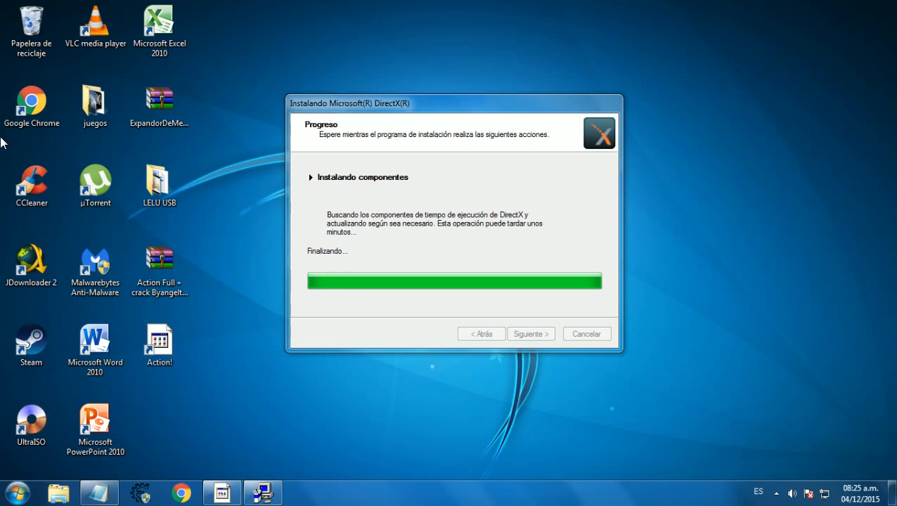
left_click_drag(877, 27, 14, 126)
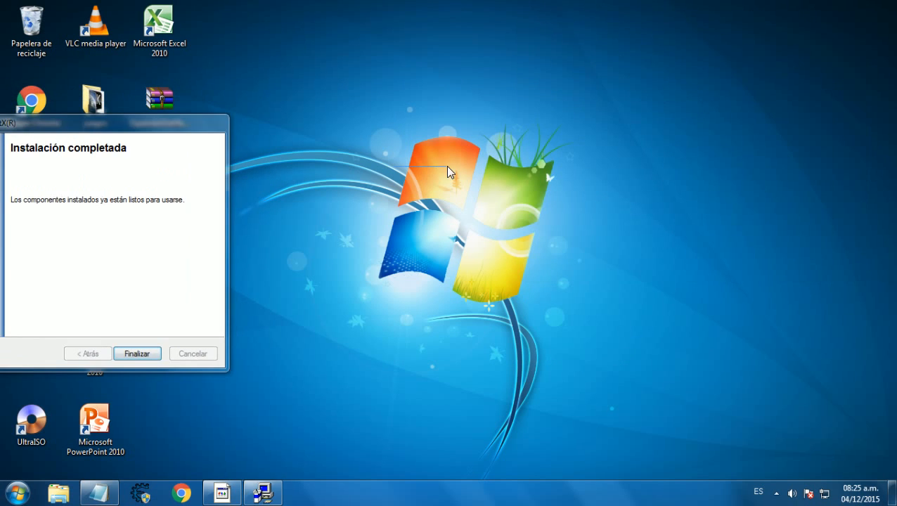
left_click_drag(160, 134, 520, 89)
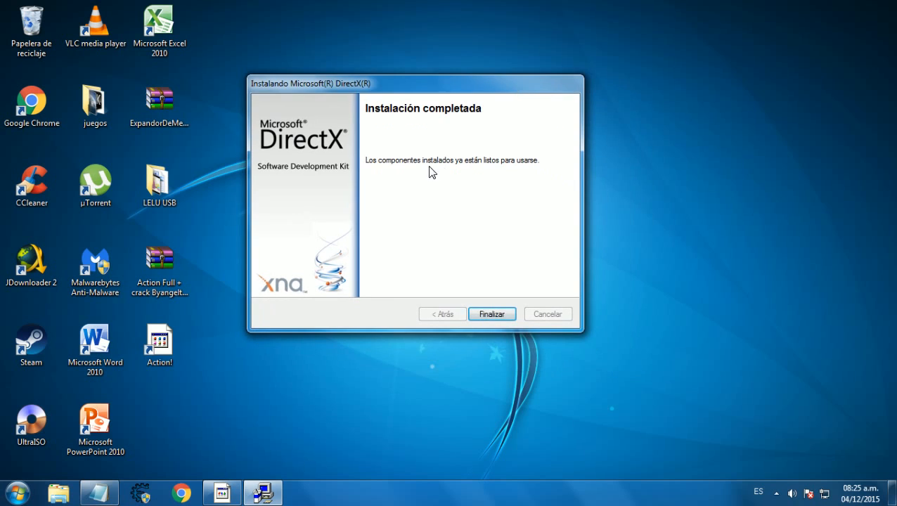
left_click(492, 313)
Step: Switch to Notepad and add the closing lines "eso era todo", "Eso era todo XD" and "suscribanse comenten y manito arriba" to the note
left_click(98, 492)
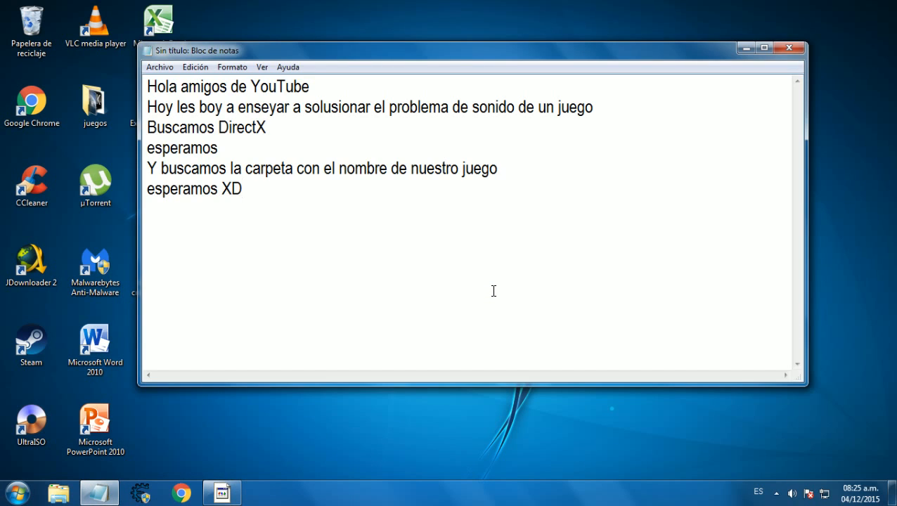
key("Return")
type("eso era ")
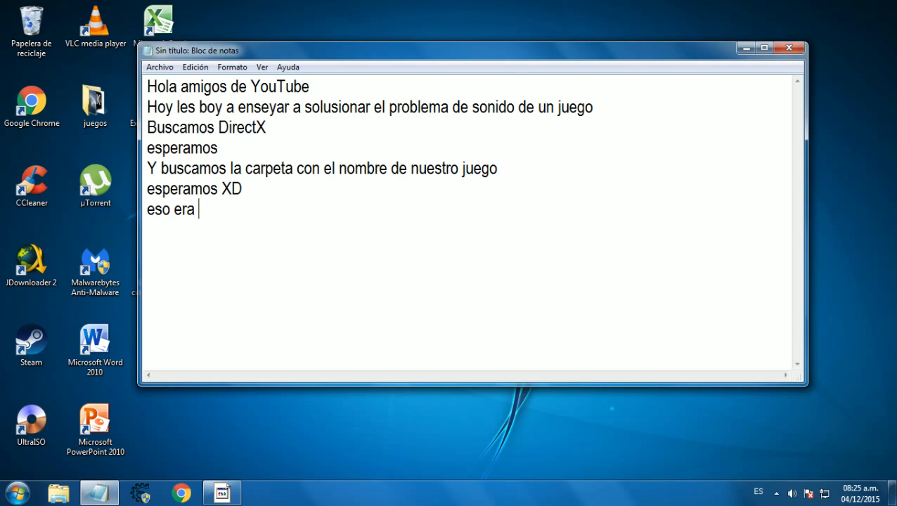
type("todo")
key("Return")
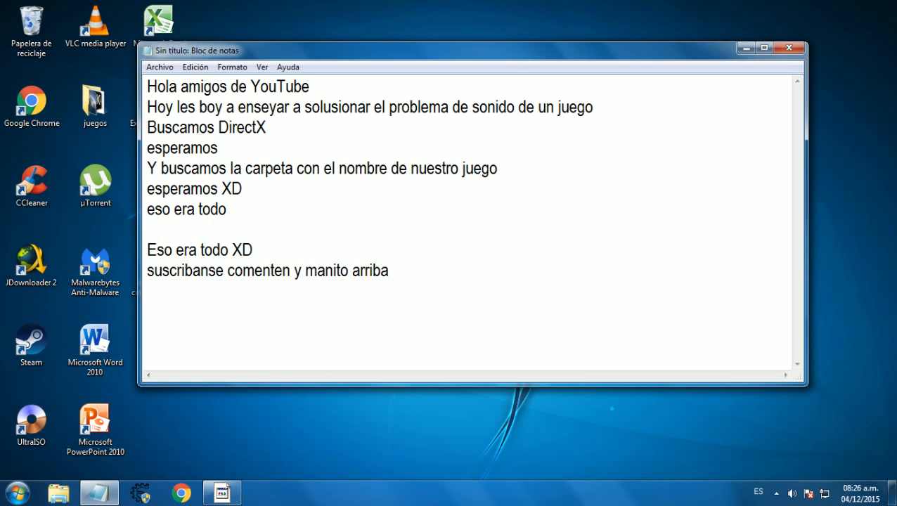
Step: Delete the lowercase "eso era todo" line and add "XDD" directly below the note's last text line
left_click_drag(230, 208, 2, 213)
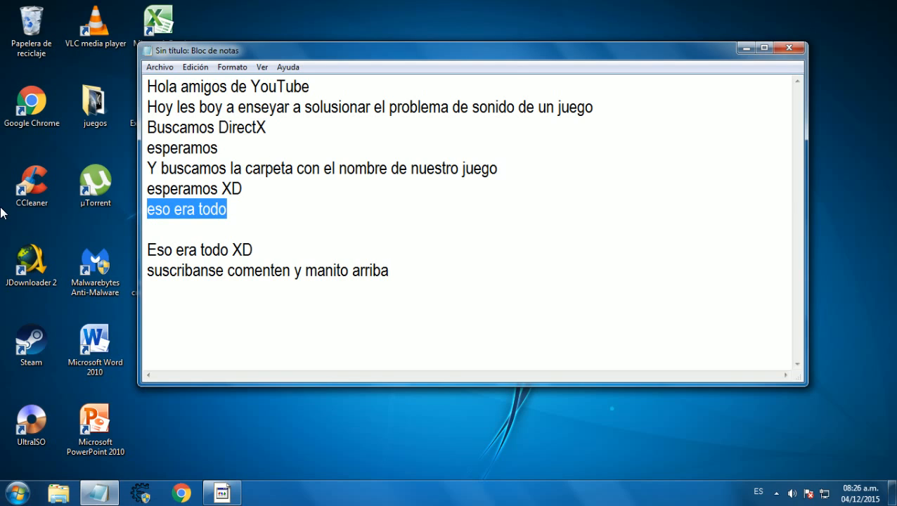
key("BackSpace")
double_click(425, 257)
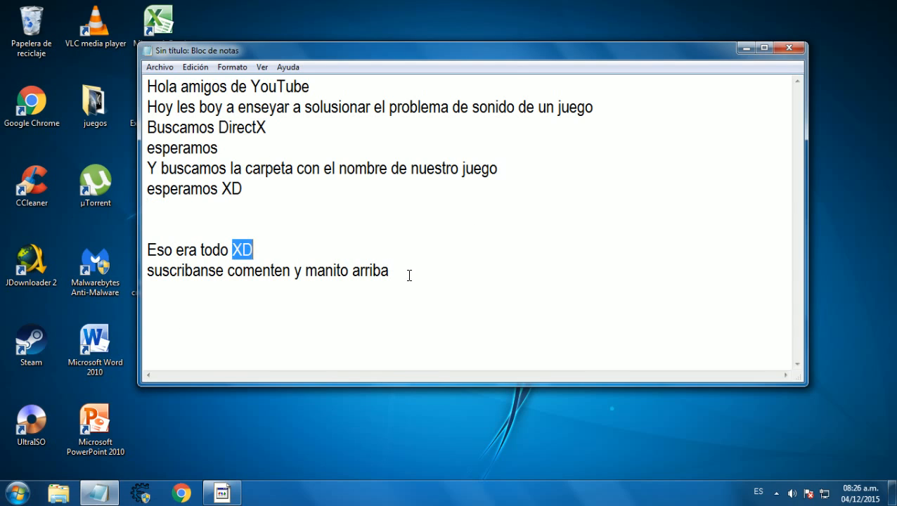
left_click(436, 311)
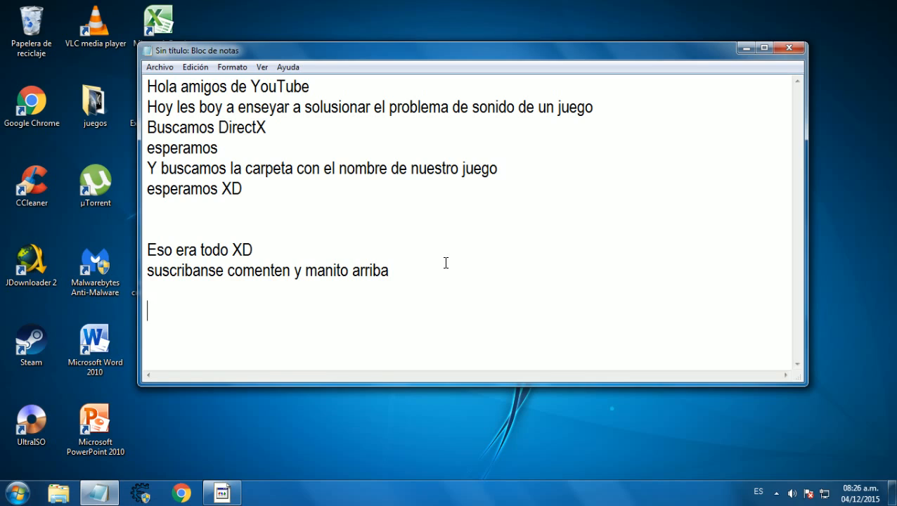
key("BackSpace")
type("XDD")
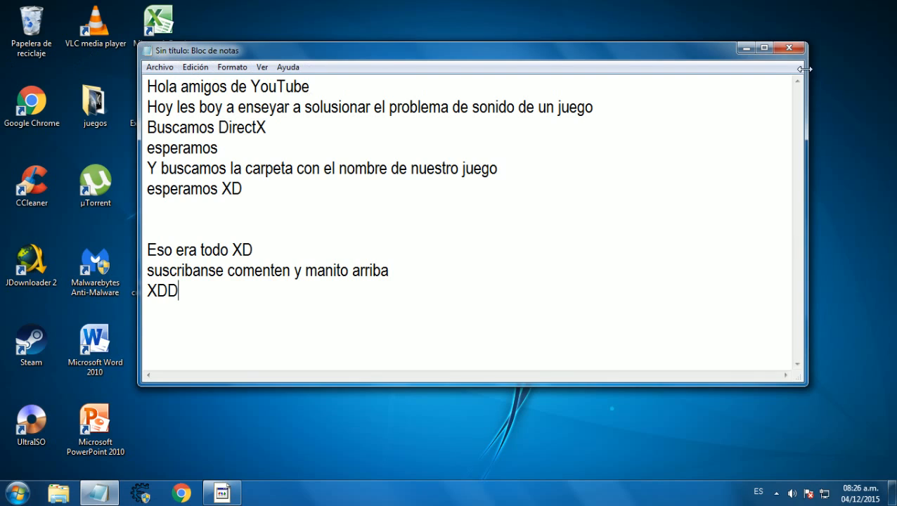